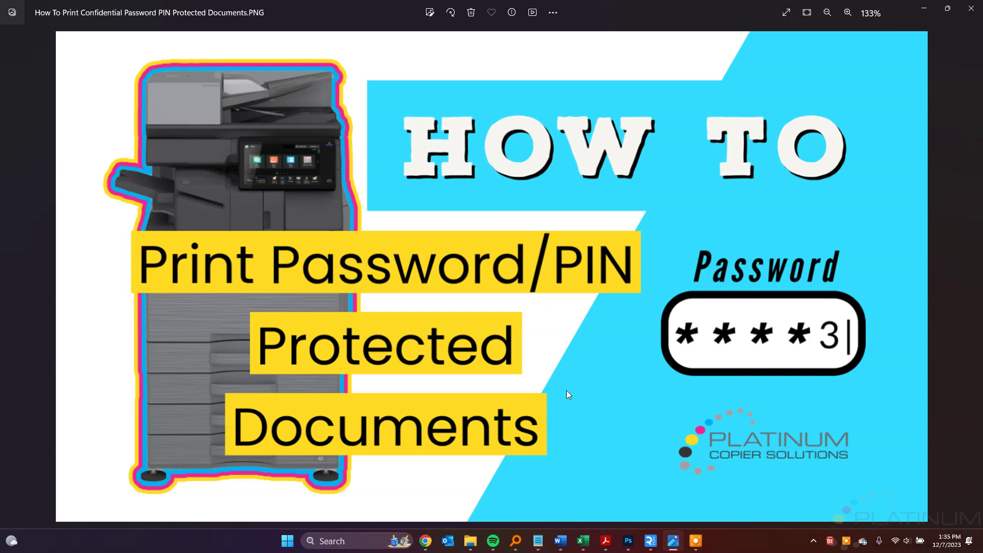
- Bring the copier's remote panel forward and start the administrator login from Settings
{"action": "mouse_move", "coordinate": [650, 541]}
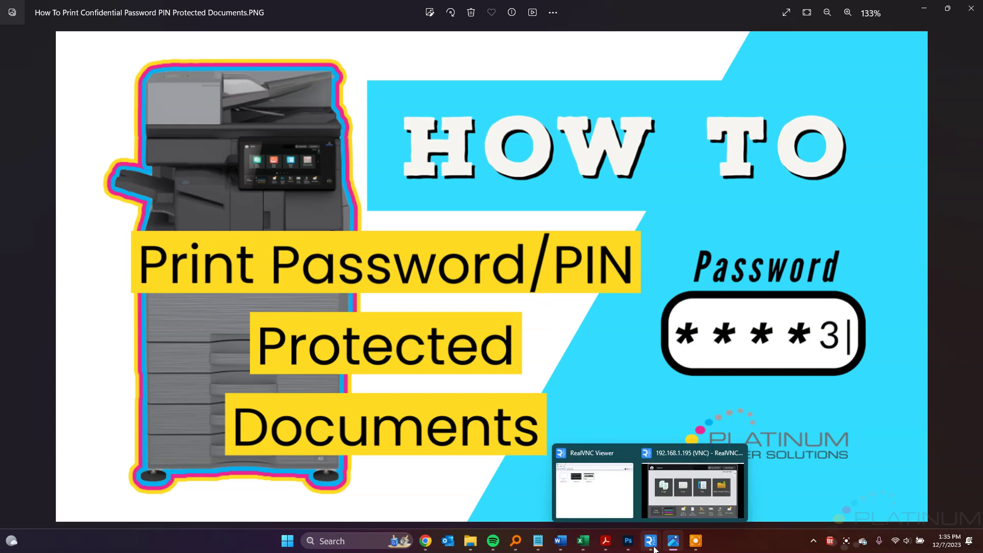
{"action": "left_click", "coordinate": [667, 498]}
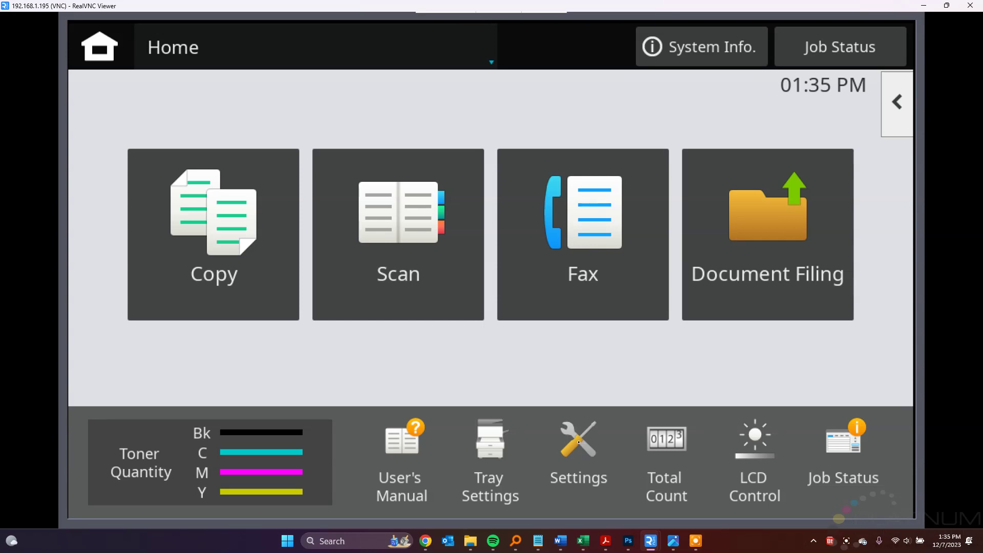
{"action": "left_click", "coordinate": [578, 441]}
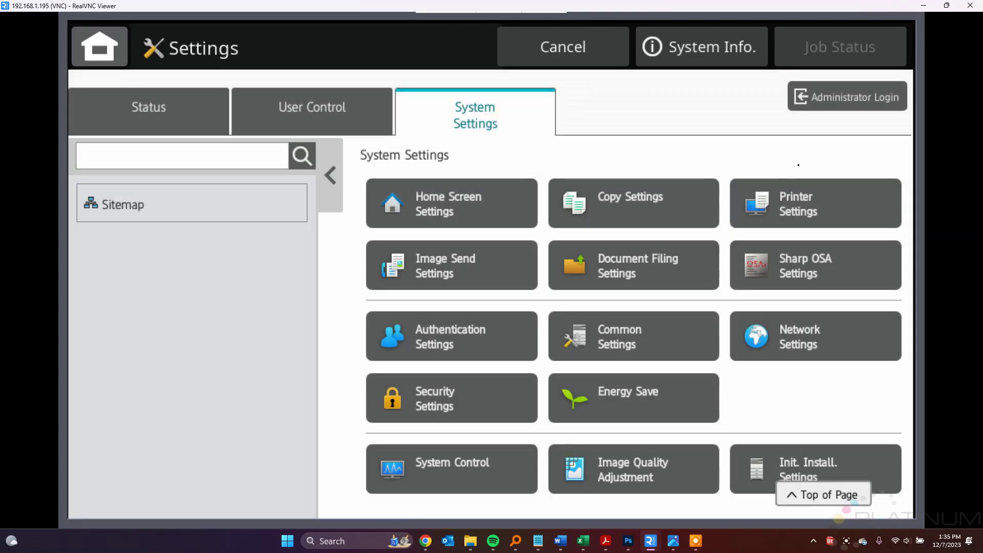
{"action": "left_click", "coordinate": [842, 101]}
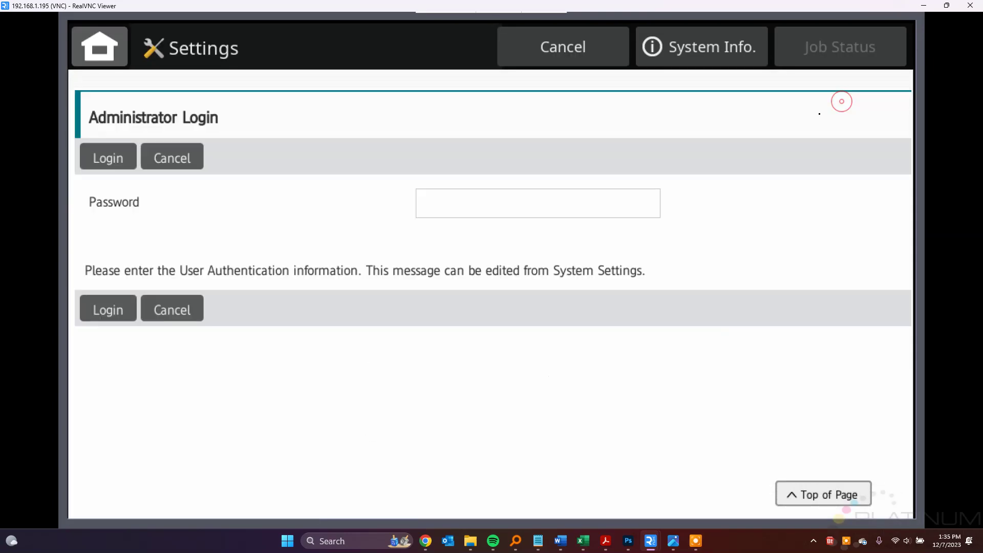
- Enter the administrator password on the on-screen keyboard and confirm it
{"action": "left_click", "coordinate": [481, 202]}
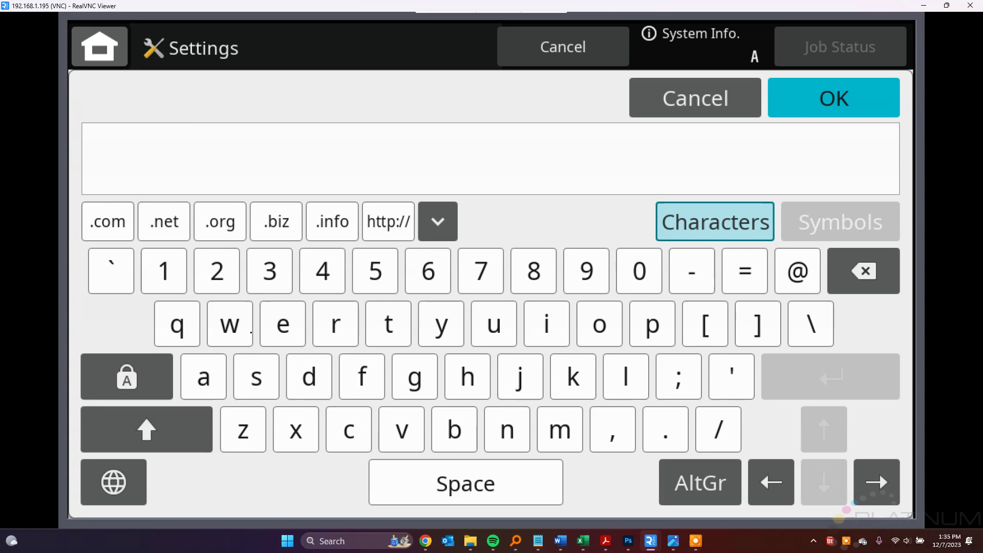
{"action": "left_click", "coordinate": [203, 377]}
{"action": "left_click", "coordinate": [307, 378]}
{"action": "left_click", "coordinate": [564, 434]}
{"action": "left_click", "coordinate": [547, 322]}
{"action": "left_click", "coordinate": [505, 425]}
{"action": "left_click", "coordinate": [817, 108]}
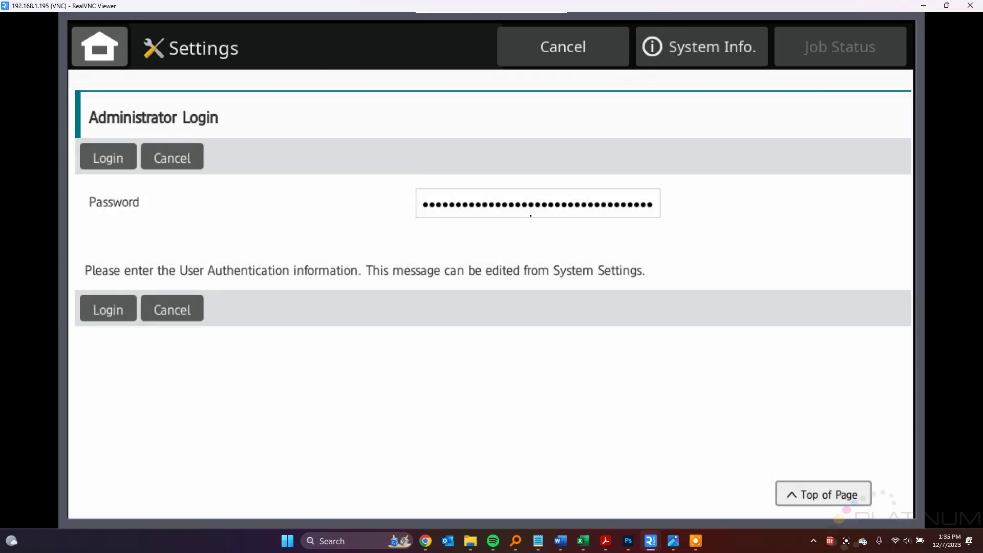
- Complete the admin login, set Document Filing Condition Settings to delete files after print, and submit
{"action": "left_click", "coordinate": [108, 310]}
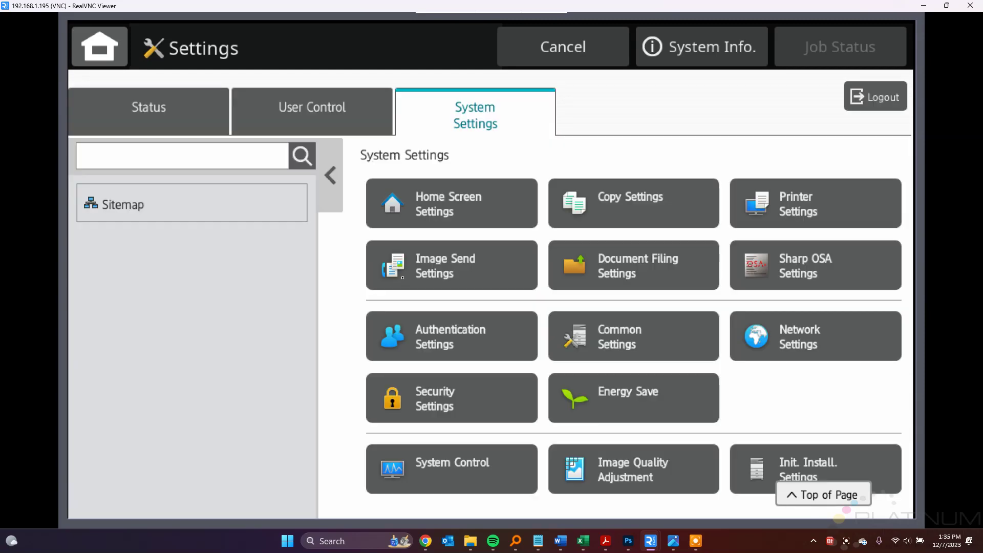
{"action": "left_click", "coordinate": [642, 274]}
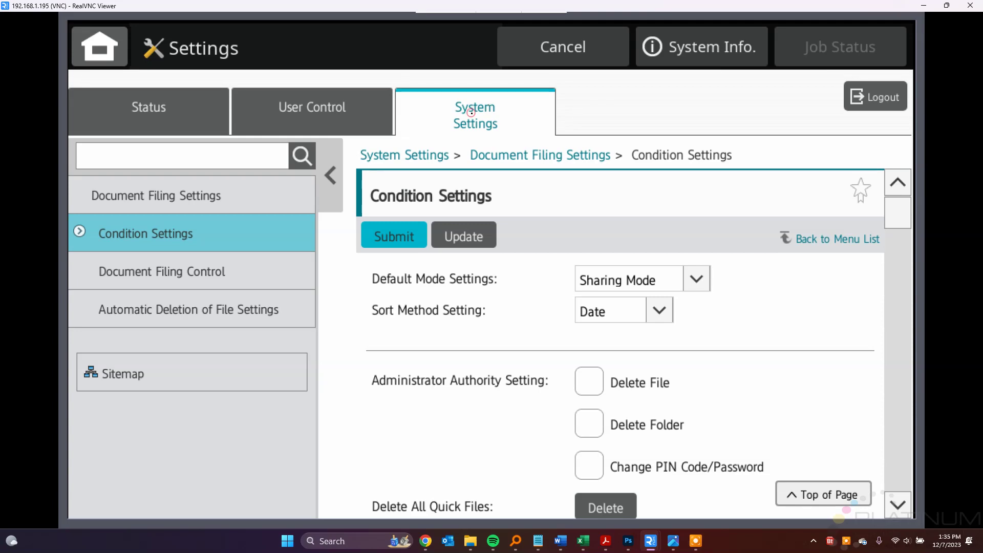
{"action": "left_click", "coordinate": [471, 113]}
{"action": "left_click", "coordinate": [652, 268]}
{"action": "left_click_drag", "start_coordinate": [899, 233], "coordinate": [887, 337]}
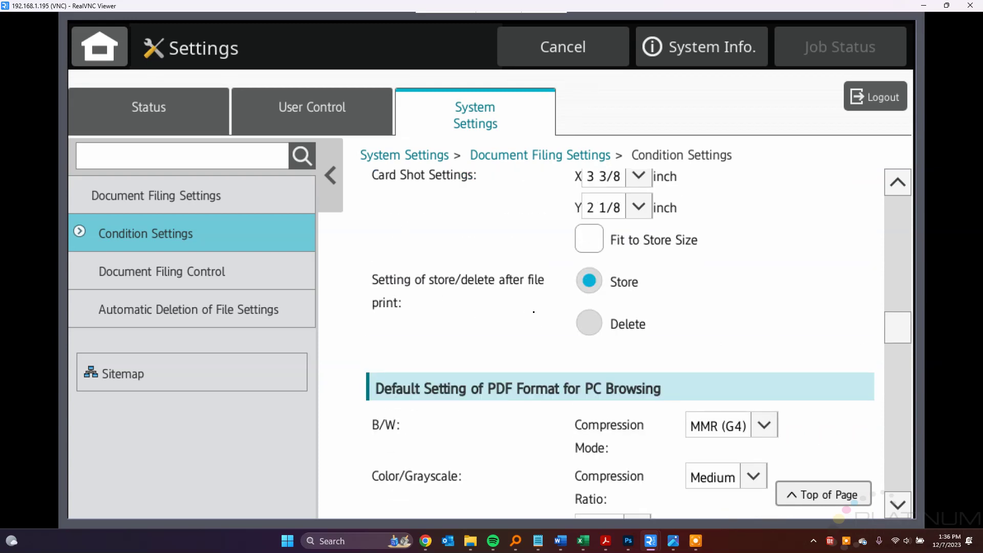
{"action": "left_click", "coordinate": [591, 324]}
{"action": "scroll", "coordinate": [574, 200], "scroll_direction": "up", "scroll_amount": 10}
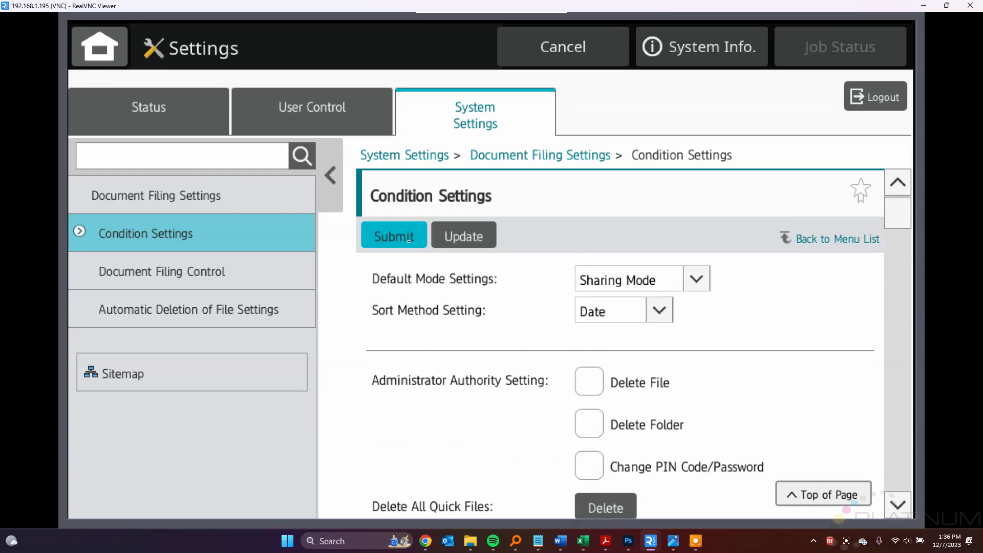
{"action": "left_click", "coordinate": [402, 237]}
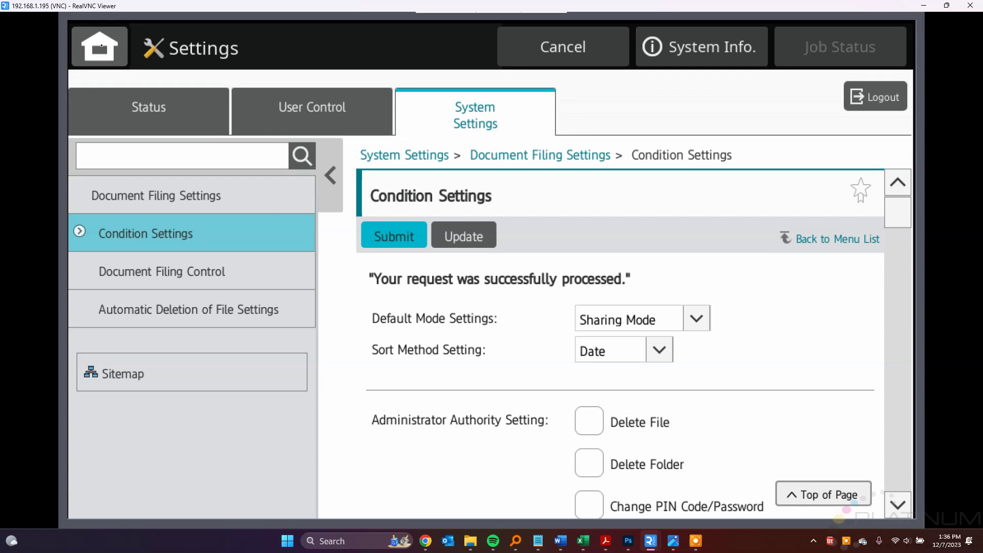
- Return the copier panel home, then open Word's Print page and the SHARP BP-70C45 PCL6 properties
{"action": "left_click", "coordinate": [101, 45]}
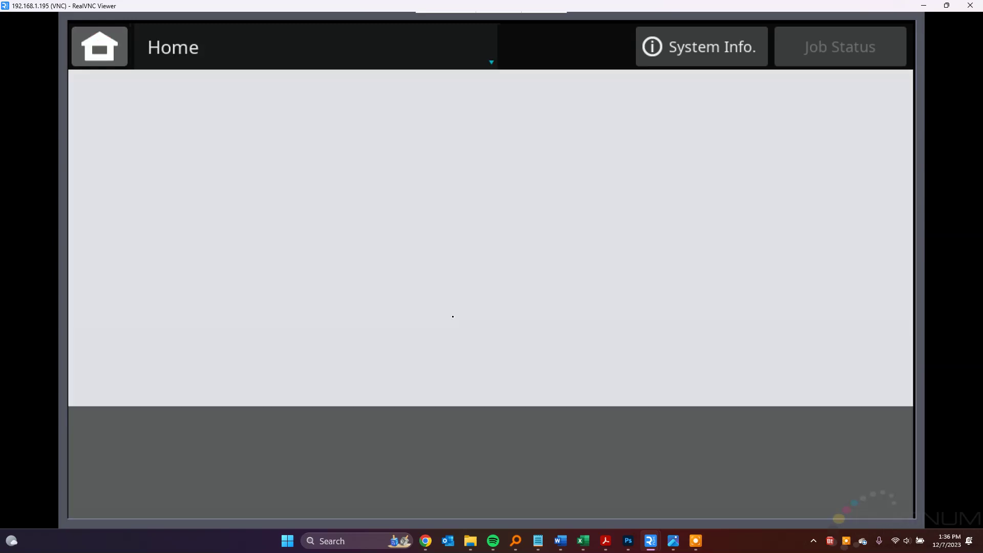
{"action": "left_click", "coordinate": [561, 550]}
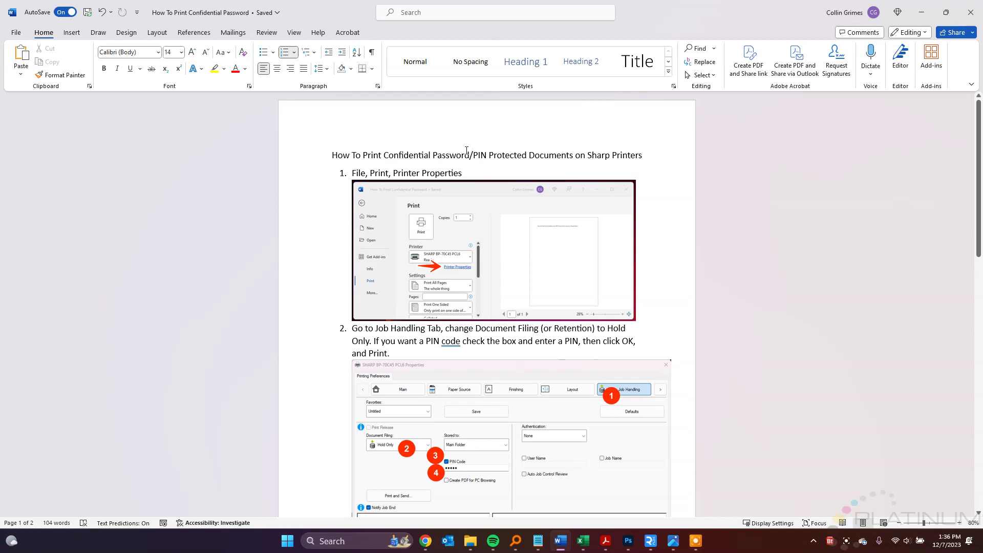
{"action": "key", "text": "ctrl+p"}
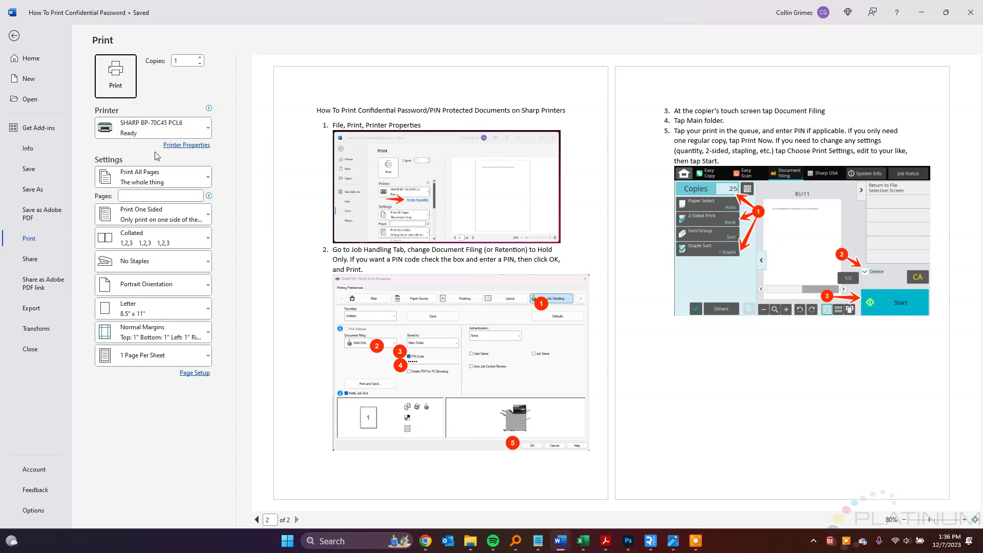
{"action": "left_click", "coordinate": [196, 147]}
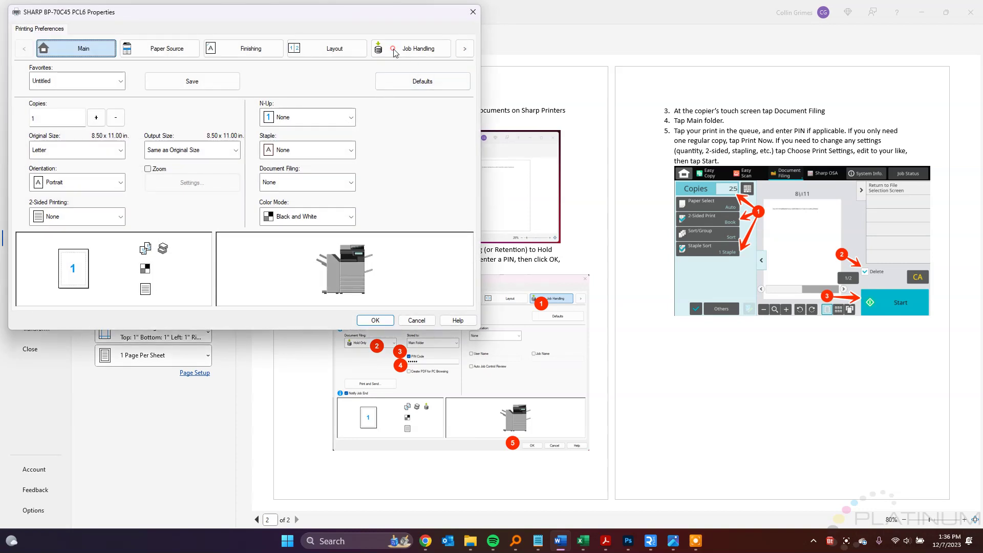
- Set Job Handling document filing to Hold Only and protect the job with a PIN code
{"action": "left_click", "coordinate": [394, 51]}
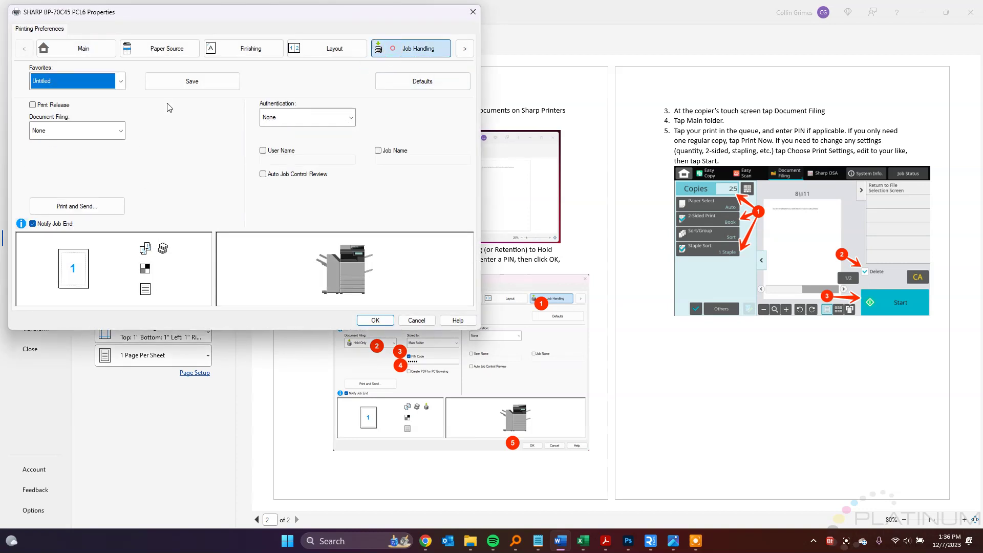
{"action": "left_click", "coordinate": [65, 135]}
{"action": "left_click", "coordinate": [70, 164]}
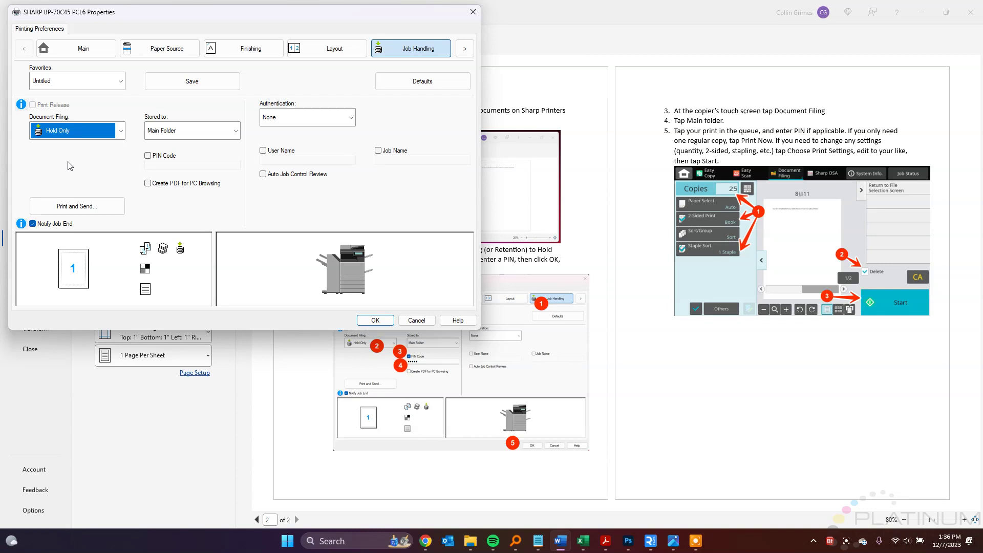
{"action": "left_click", "coordinate": [148, 155]}
{"action": "left_click", "coordinate": [158, 165]}
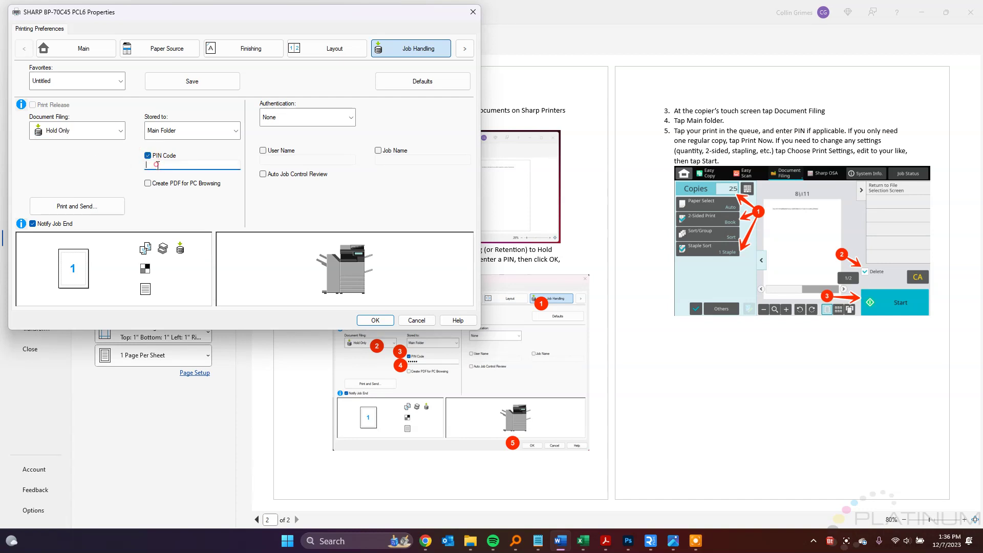
{"action": "type", "text": "12345"}
- Print the document to the Sharp copier as a held job and bring the copier's remote panel forward
{"action": "left_click", "coordinate": [375, 320]}
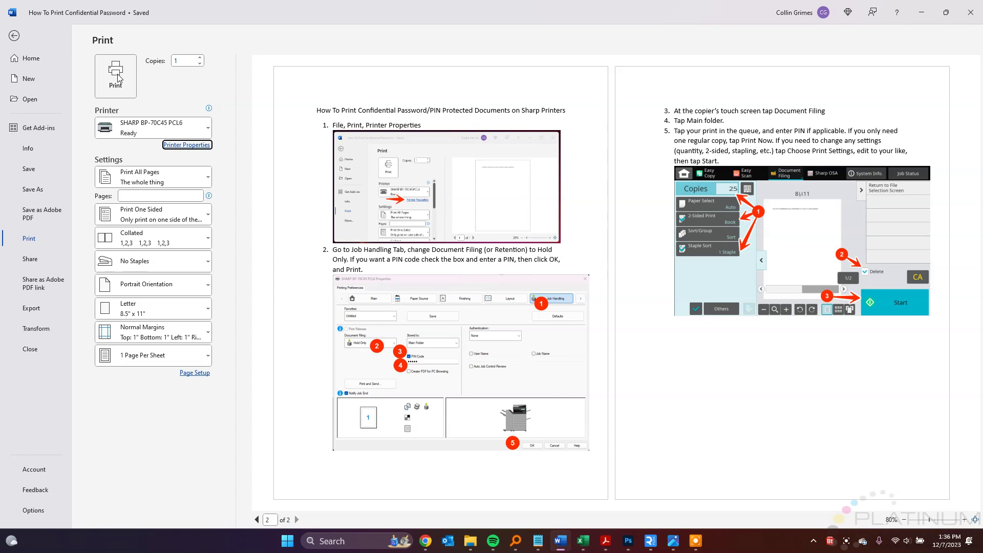
{"action": "left_click", "coordinate": [117, 75]}
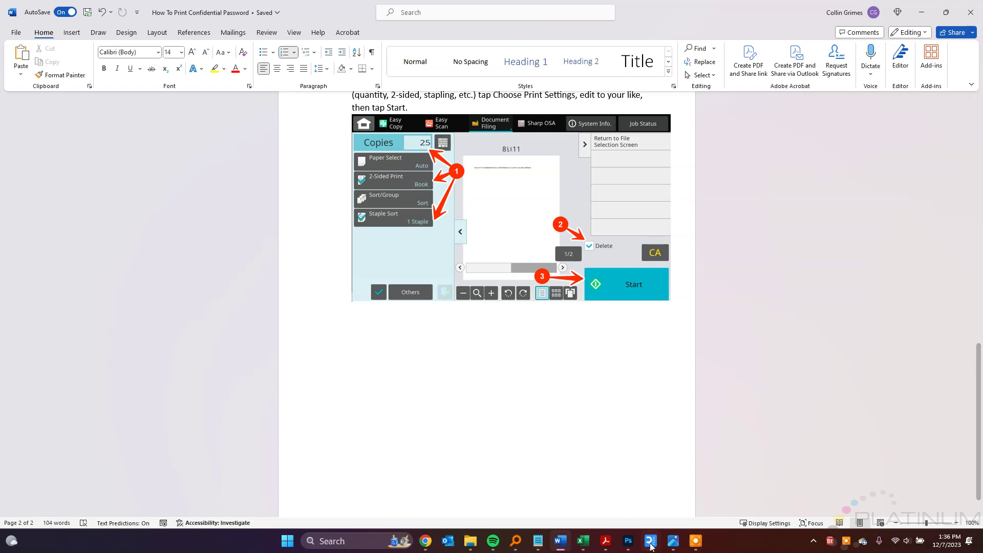
{"action": "mouse_move", "coordinate": [650, 546]}
{"action": "left_click", "coordinate": [668, 489]}
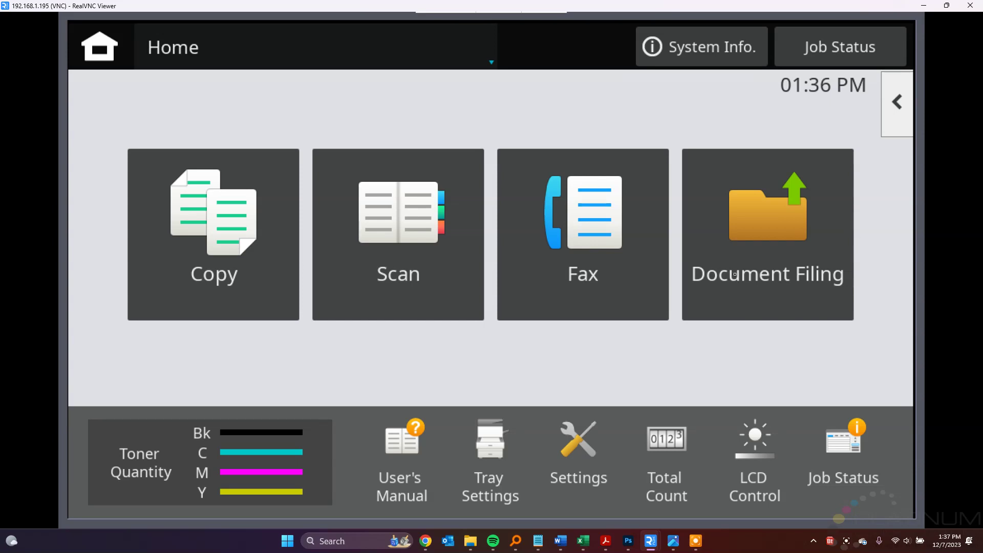
- Open Document Filing's Main Folder, select the held Word job and unlock it with its PIN
{"action": "left_click", "coordinate": [769, 224]}
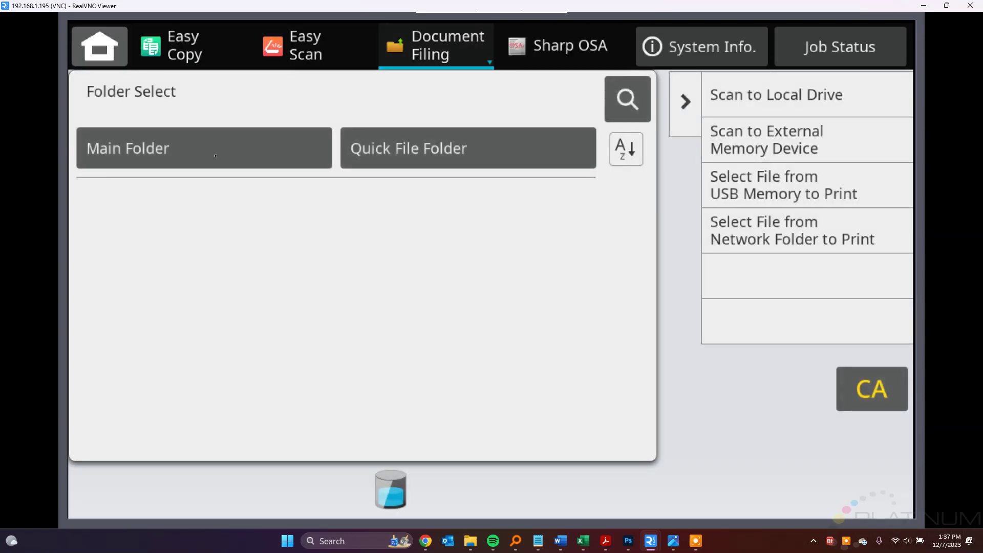
{"action": "left_click", "coordinate": [218, 153]}
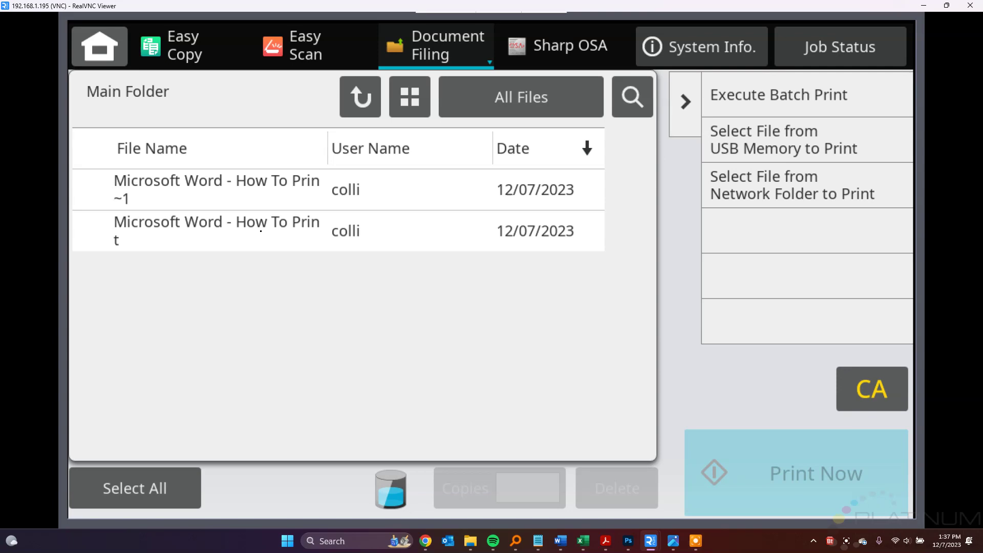
{"action": "left_click", "coordinate": [261, 230]}
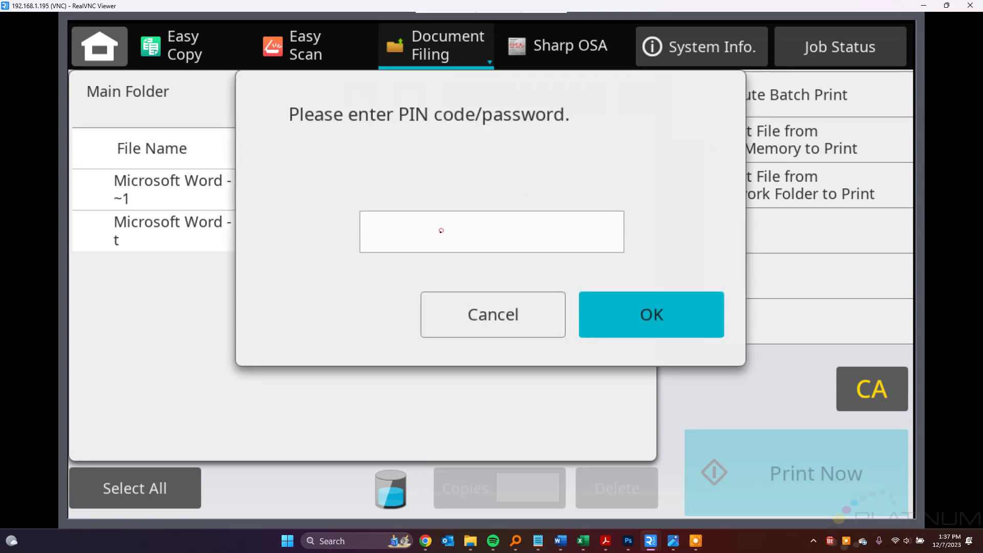
{"action": "left_click", "coordinate": [441, 231]}
{"action": "left_click", "coordinate": [169, 268]}
{"action": "left_click", "coordinate": [169, 268]}
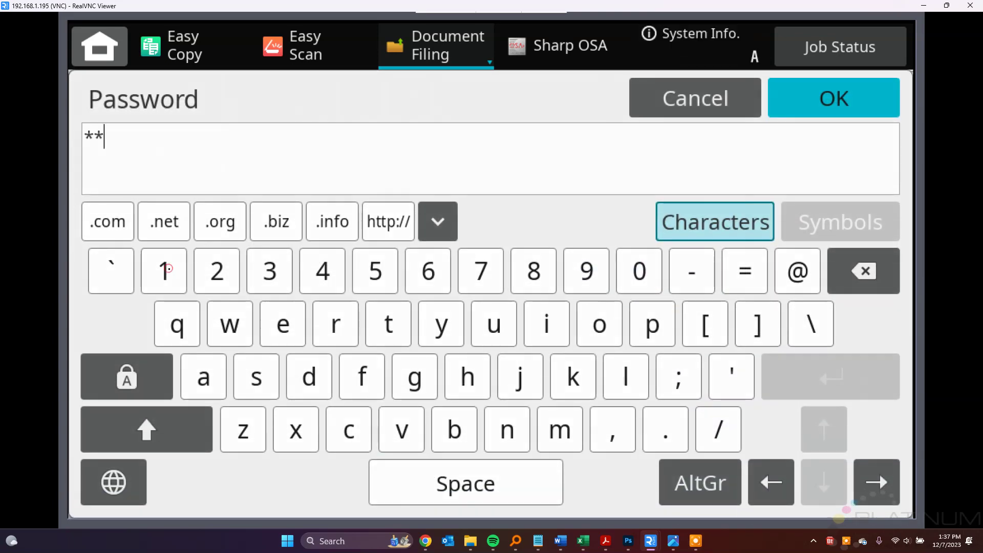
{"action": "left_click", "coordinate": [168, 269]}
{"action": "left_click", "coordinate": [169, 268]}
{"action": "left_click", "coordinate": [168, 268]}
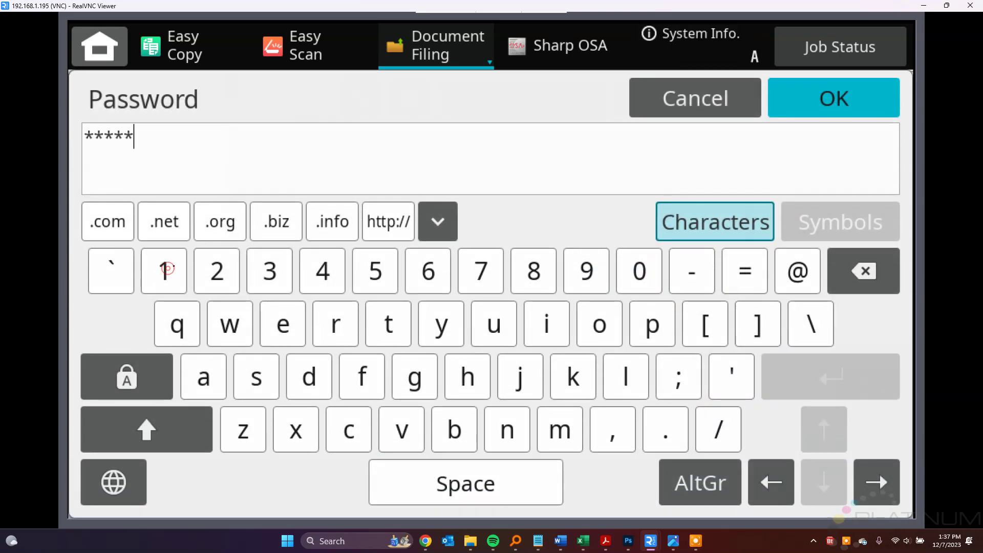
{"action": "left_click", "coordinate": [865, 107]}
{"action": "left_click", "coordinate": [629, 314]}
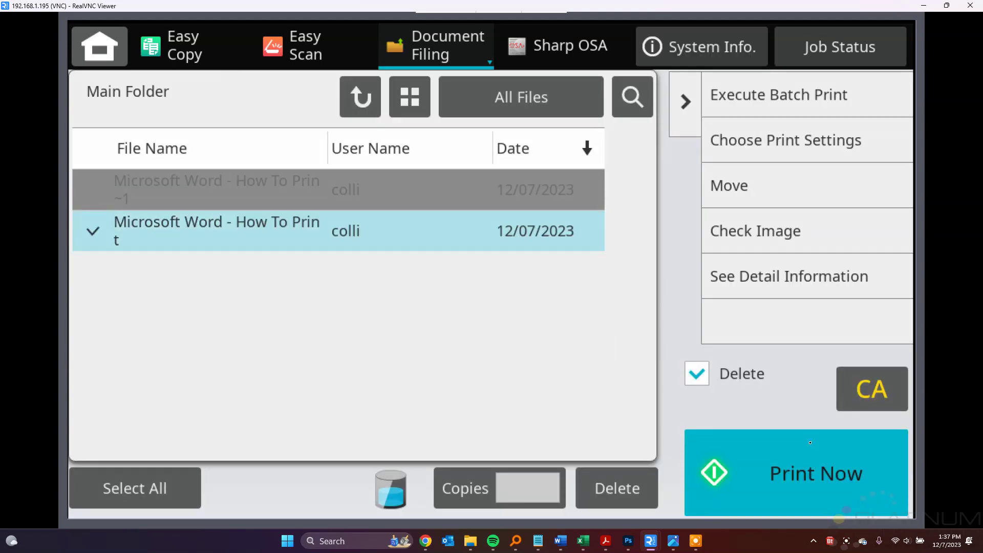
- Leave delete-after-printing enabled for the held Word job
{"action": "left_click", "coordinate": [695, 375]}
{"action": "left_click", "coordinate": [692, 375]}
{"action": "left_click", "coordinate": [692, 375]}
{"action": "left_click", "coordinate": [696, 376]}
- Set the held job's print settings to 25 copies
{"action": "left_click", "coordinate": [784, 140]}
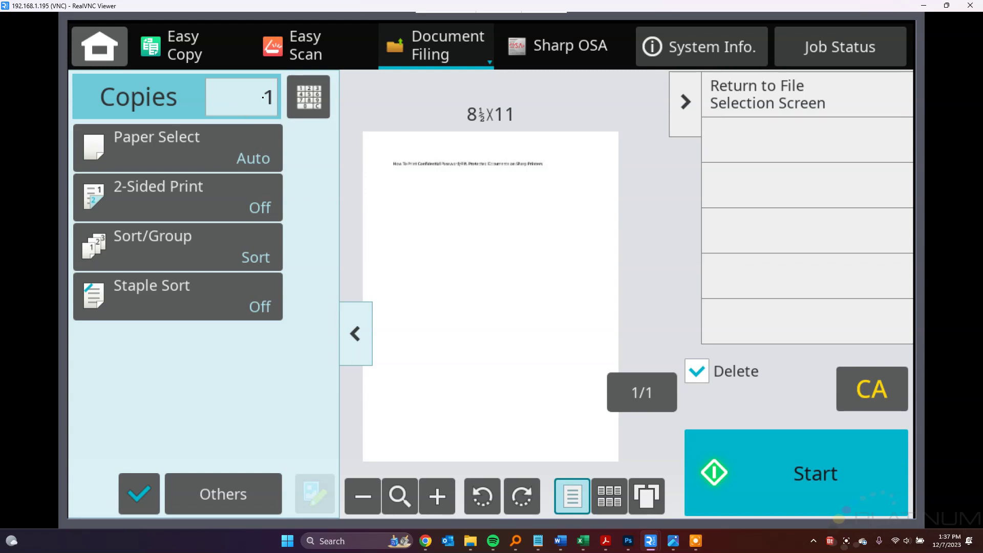
{"action": "left_click", "coordinate": [299, 97]}
{"action": "left_click", "coordinate": [456, 145]}
{"action": "left_click", "coordinate": [456, 199]}
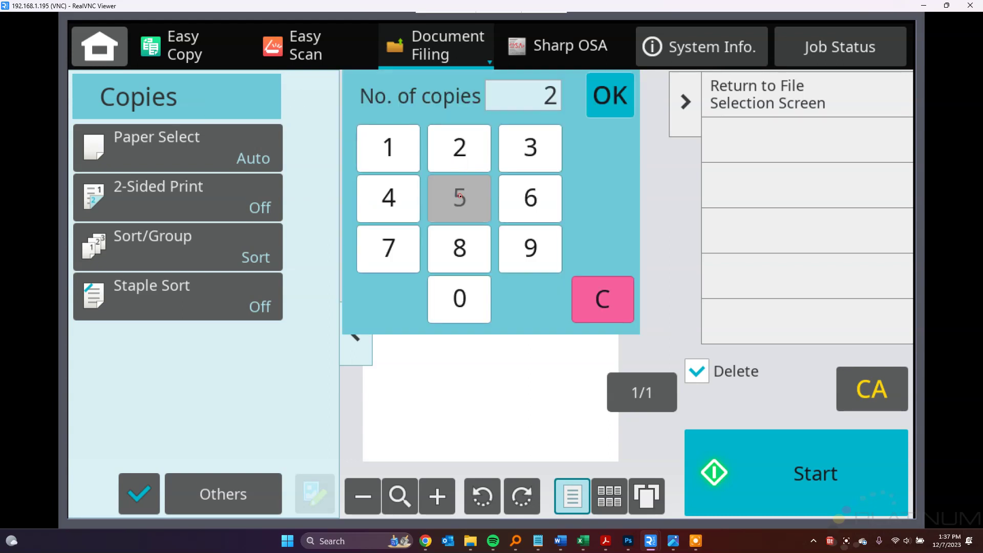
{"action": "left_click", "coordinate": [619, 94]}
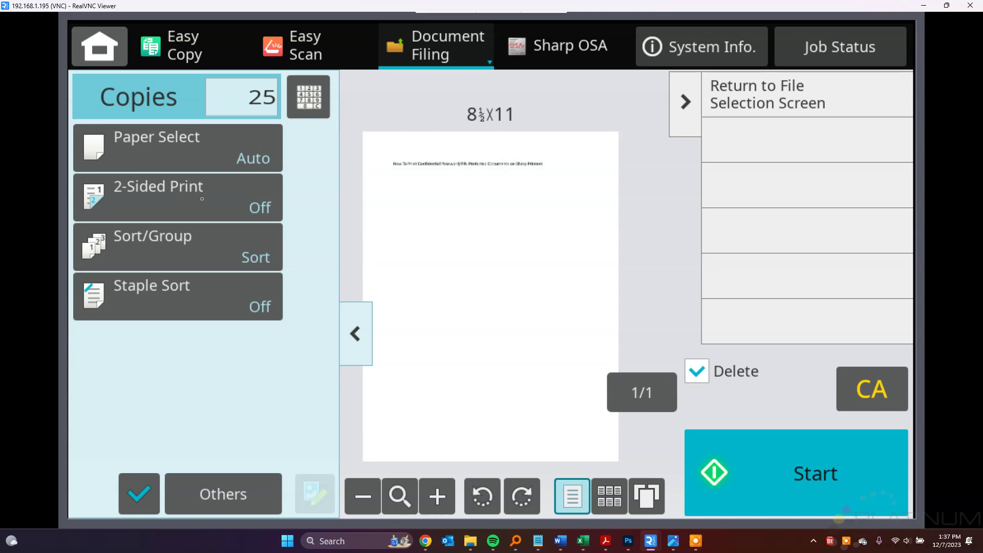
- Choose 2-Sided Booklet printing and 1 Staple sorting for the job
{"action": "left_click", "coordinate": [178, 197]}
{"action": "left_click", "coordinate": [364, 304]}
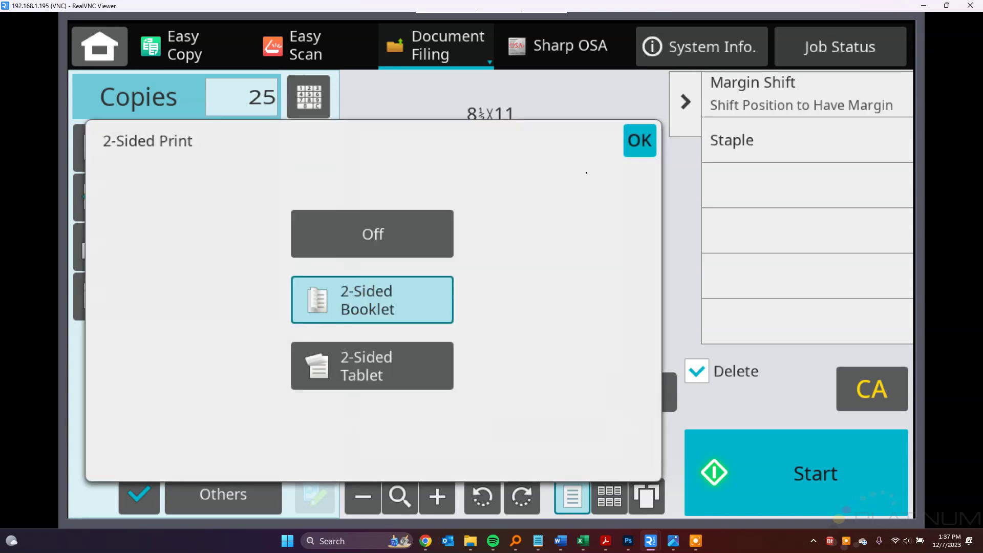
{"action": "left_click", "coordinate": [640, 140]}
{"action": "left_click", "coordinate": [179, 303]}
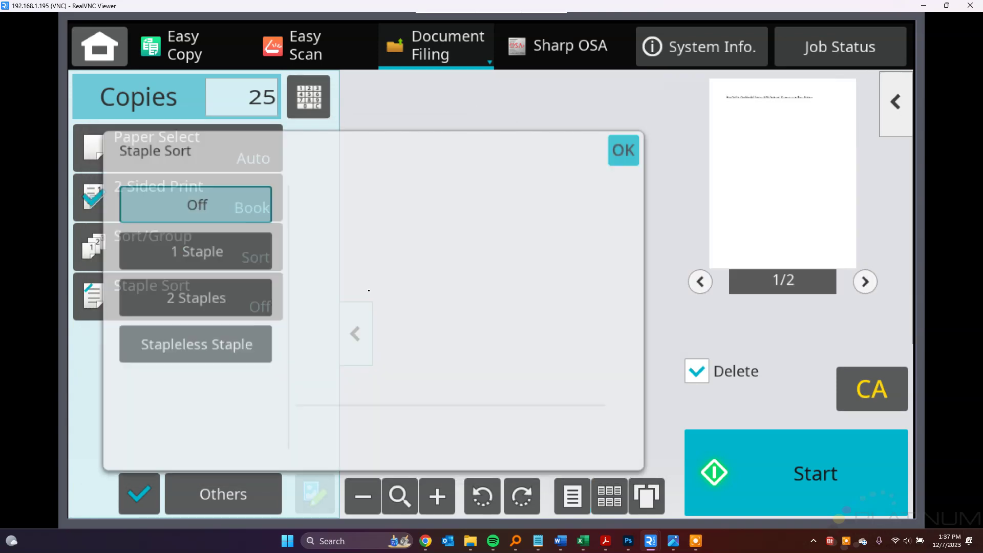
{"action": "left_click", "coordinate": [184, 248]}
{"action": "left_click", "coordinate": [630, 153]}
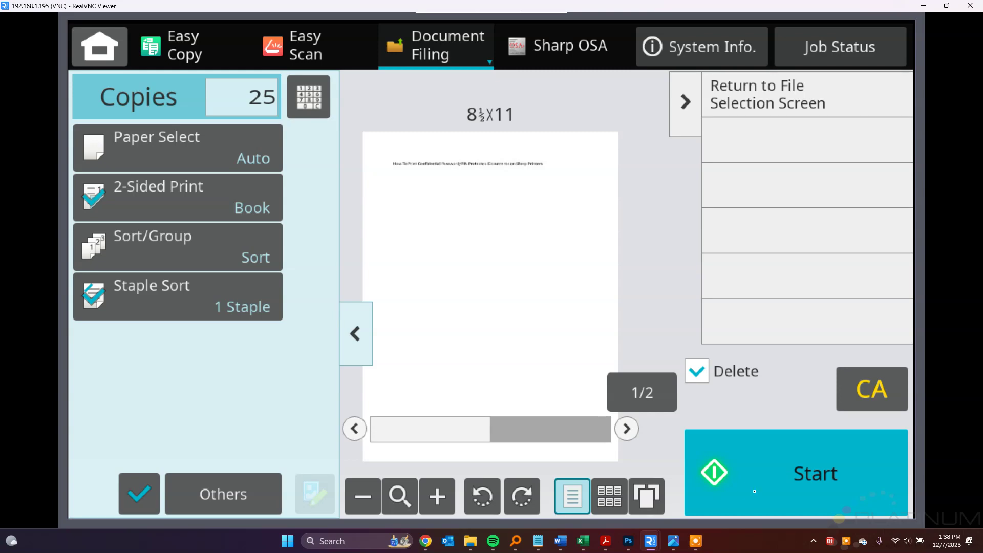
- Bring the Photos title image about printing PIN-protected documents to the front
{"action": "left_click", "coordinate": [672, 540]}
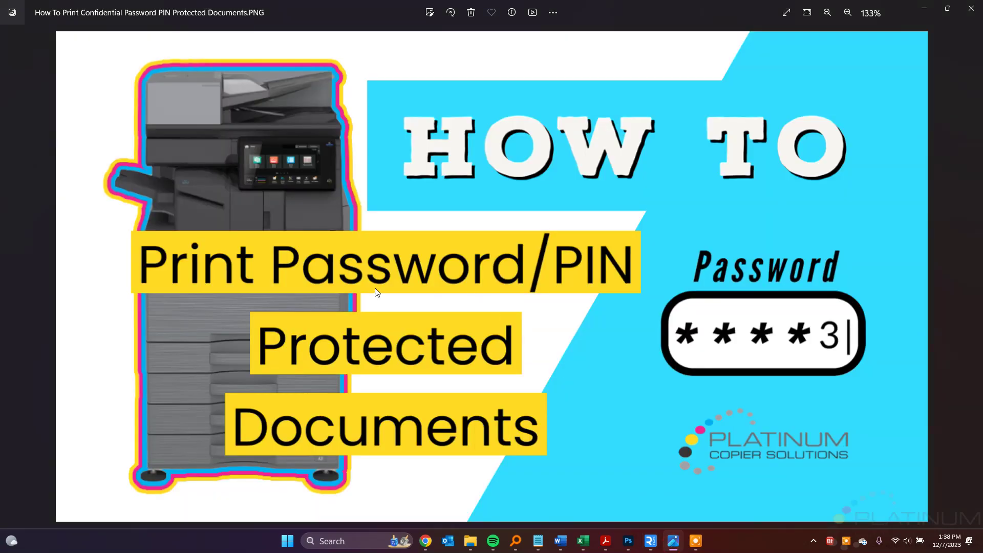